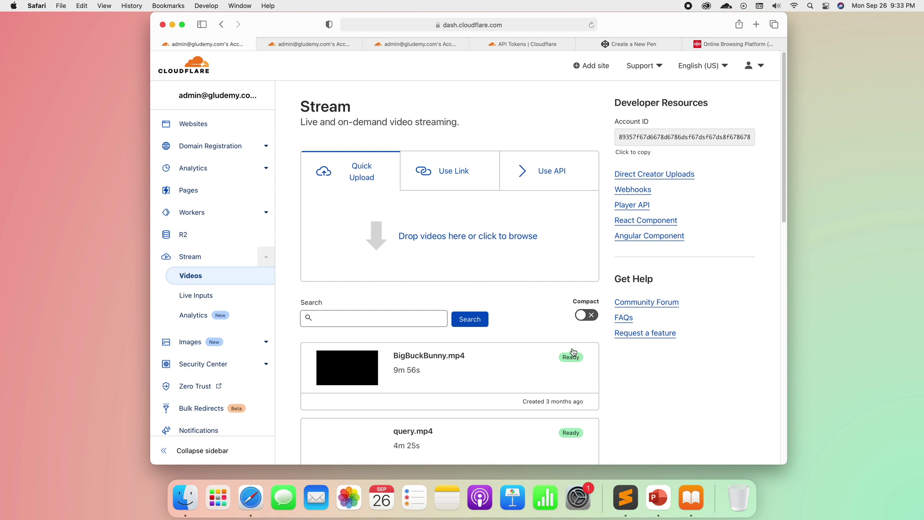
- Copy BigBuckBunny.mp4's embed code from its Embed tab and enter codepen.io in a new tab
{"action": "left_click", "coordinate": [329, 47]}
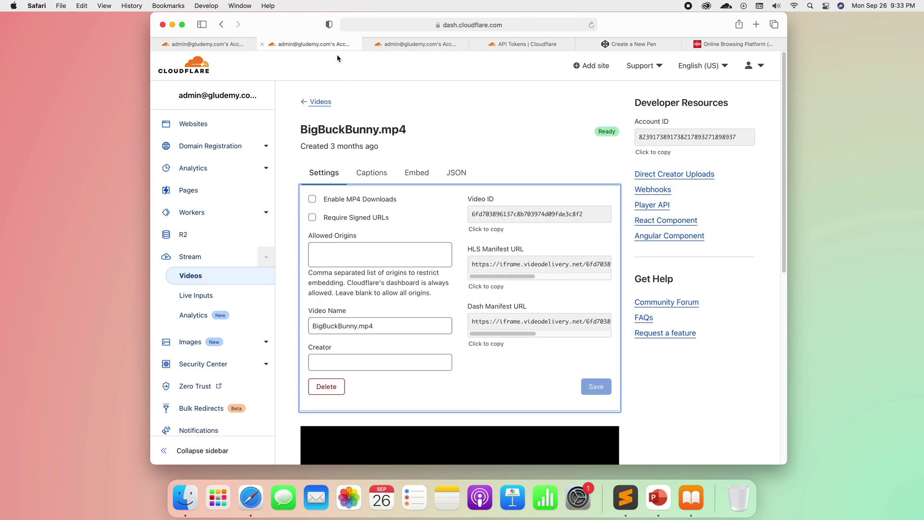
{"action": "left_click", "coordinate": [397, 132]}
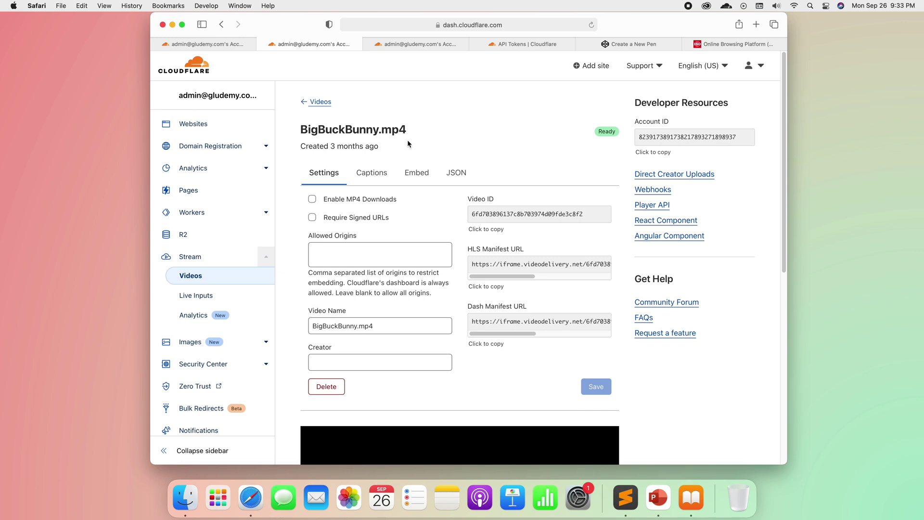
{"action": "left_click", "coordinate": [417, 46]}
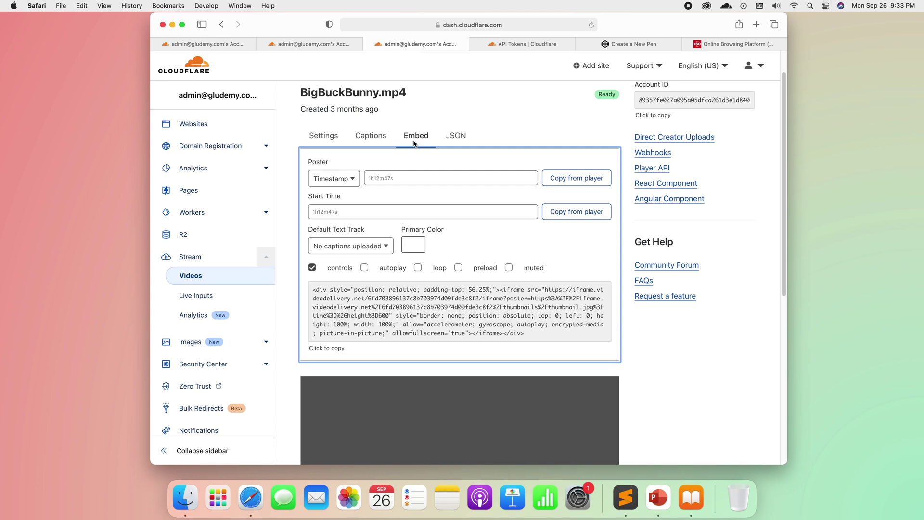
{"action": "left_click", "coordinate": [335, 348]}
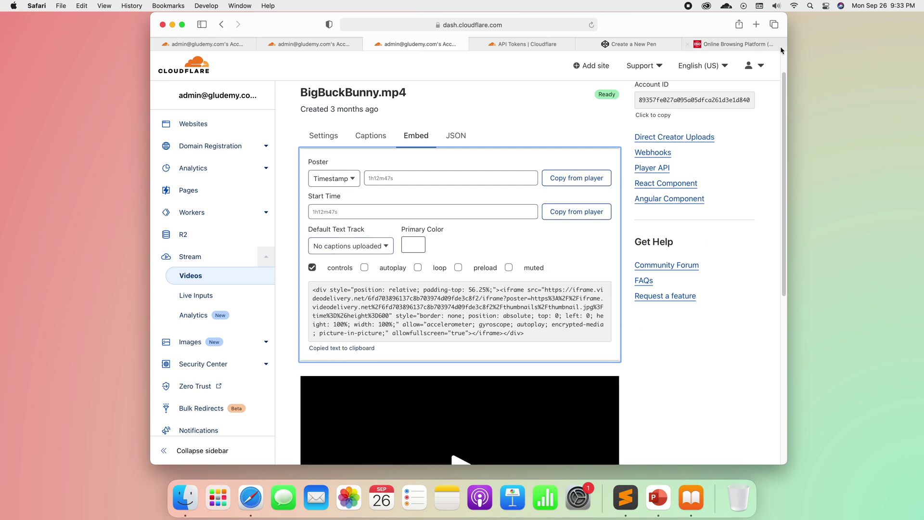
{"action": "left_click", "coordinate": [756, 24]}
{"action": "type", "text": "codepen.io/pe"}
- Paste the BigBuckBunny embed code into a new pen's HTML pane and refresh the preview to show the player
{"action": "key", "text": "Return"}
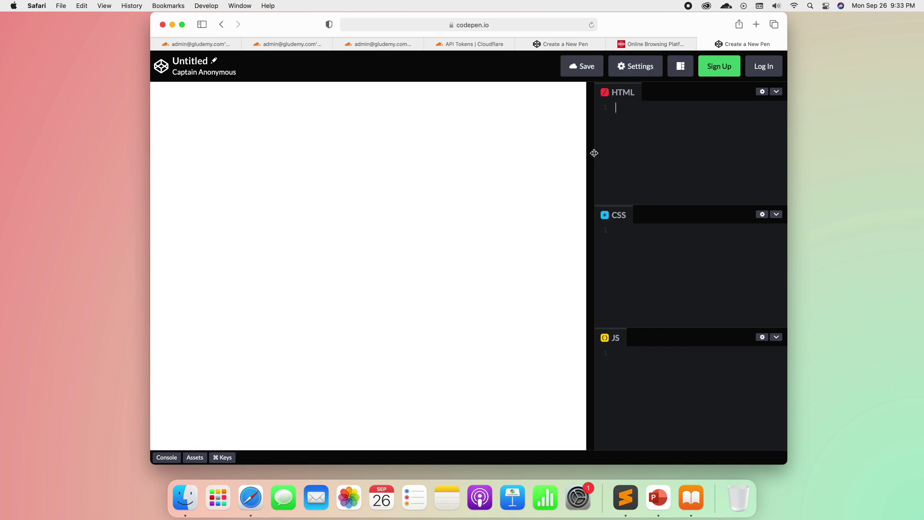
{"action": "key", "text": "super+v"}
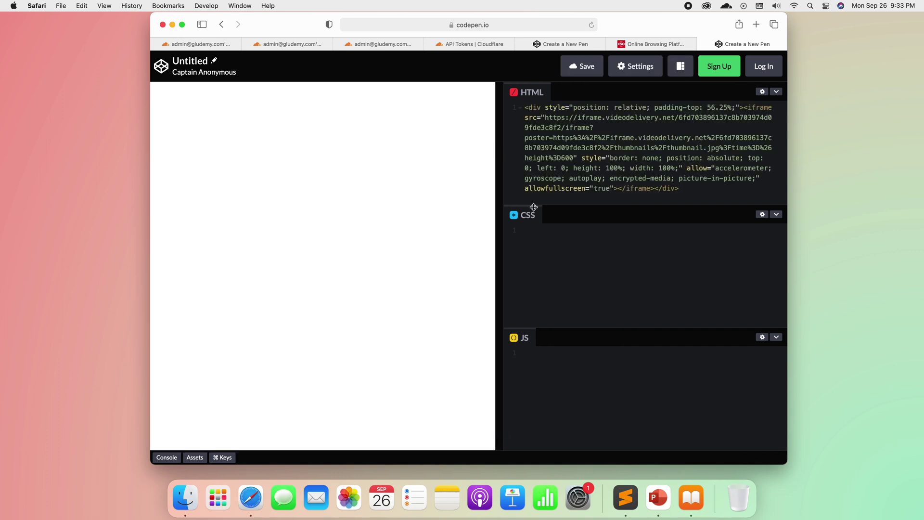
{"action": "left_click_drag", "start_coordinate": [528, 215], "coordinate": [567, 310]}
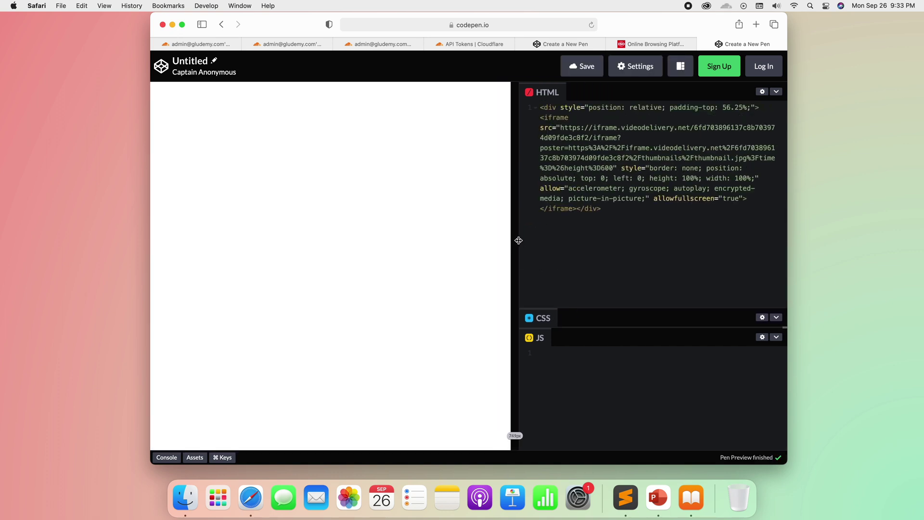
{"action": "left_click_drag", "start_coordinate": [503, 244], "coordinate": [520, 243]}
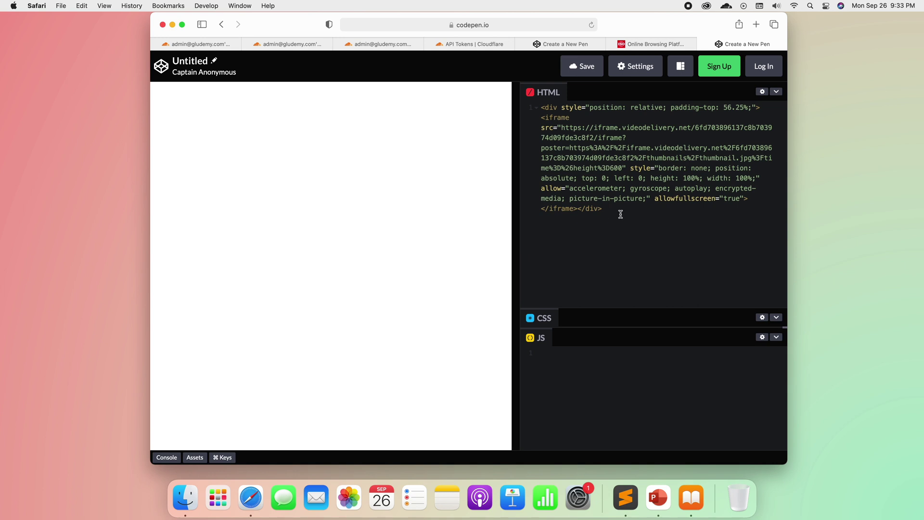
{"action": "left_click", "coordinate": [582, 66]}
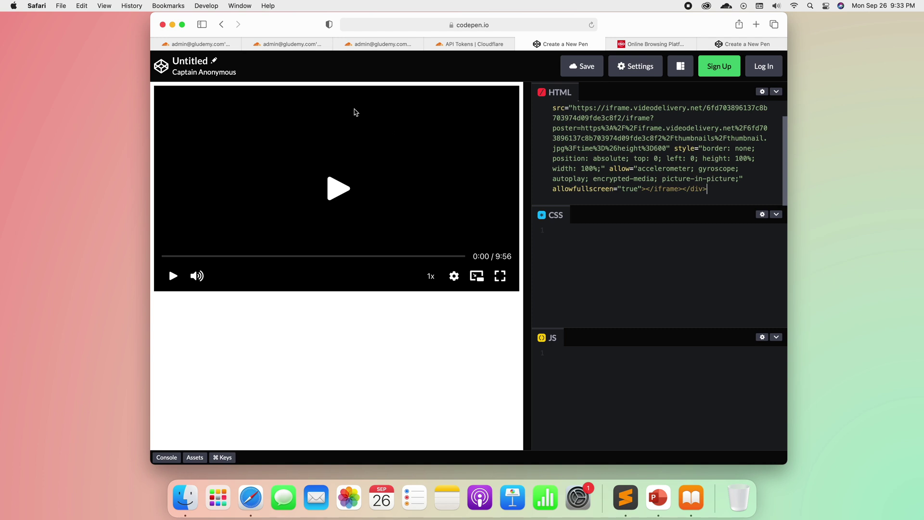
{"action": "left_click", "coordinate": [291, 44]}
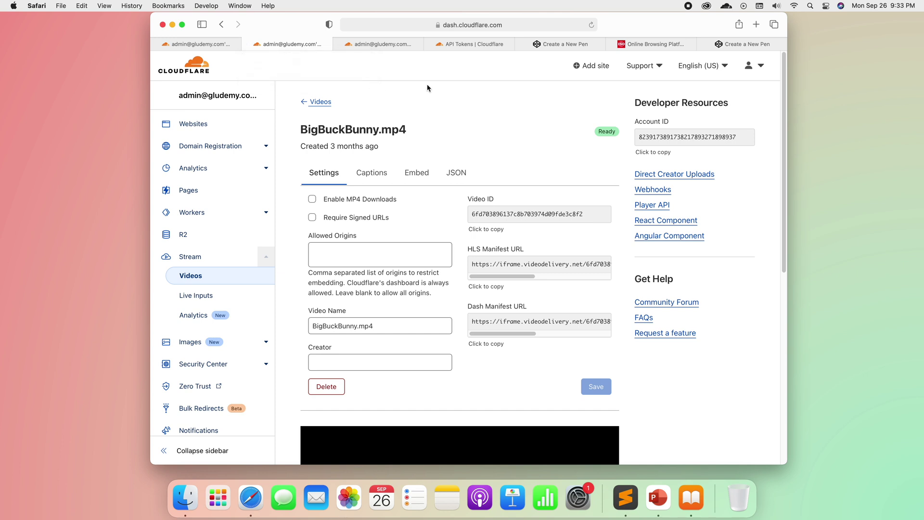
- Tick and save 'Require Signed URLs' for BigBuckBunny.mp4, then check the locked preview
{"action": "left_click", "coordinate": [312, 218]}
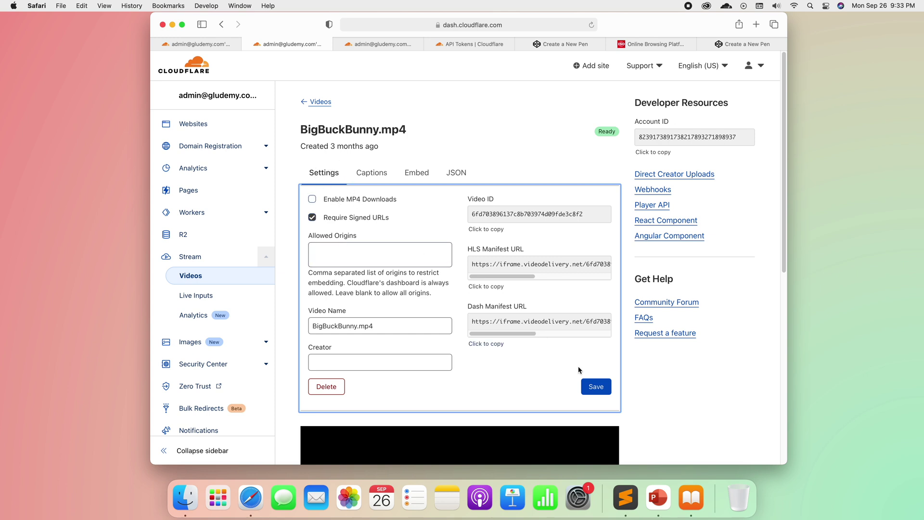
{"action": "left_click", "coordinate": [595, 388]}
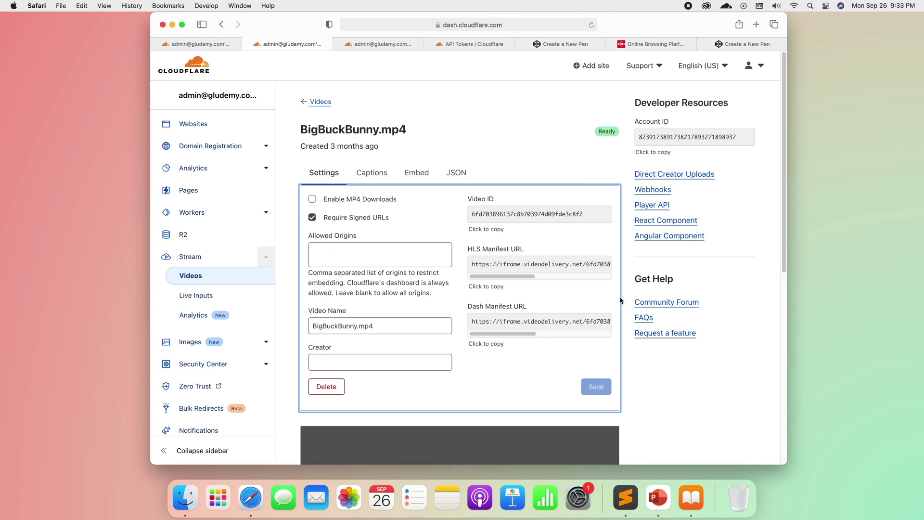
{"action": "scroll", "coordinate": [619, 299], "scroll_direction": "down", "scroll_amount": 5}
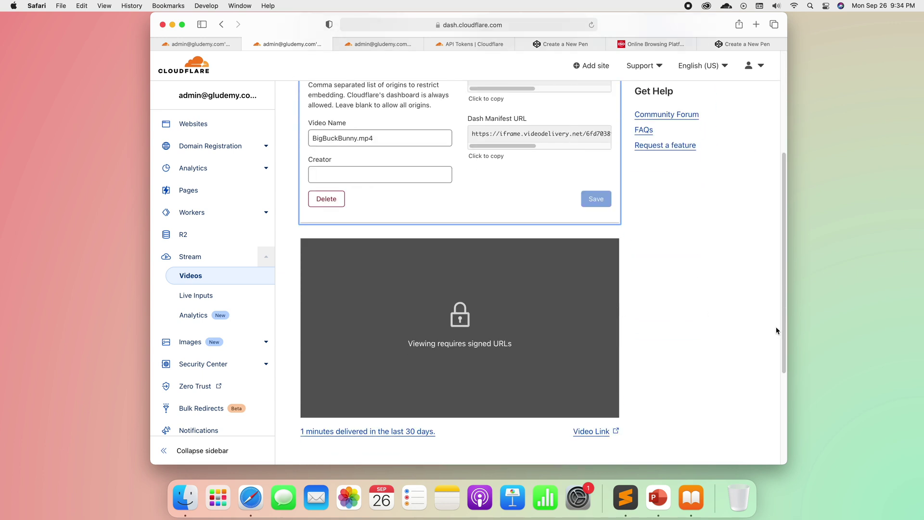
{"action": "scroll", "coordinate": [786, 335], "scroll_direction": "up", "scroll_amount": 1}
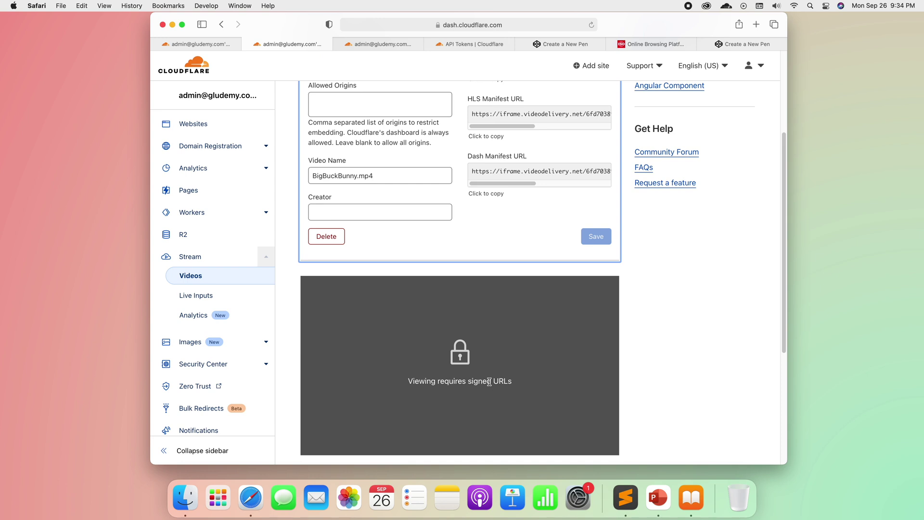
{"action": "left_click_drag", "start_coordinate": [786, 315], "coordinate": [782, 284]}
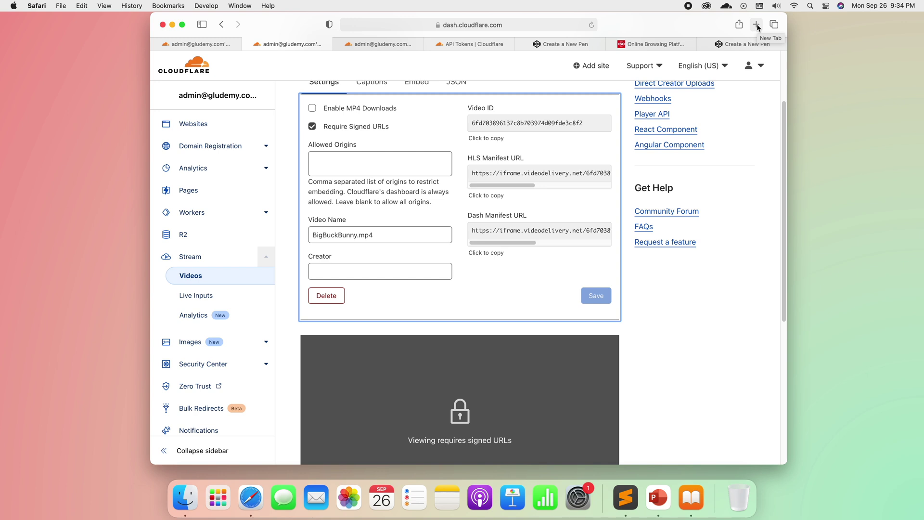
- On gludemy.com, search the Apps catalogue for 'geo' and launch the Geo-blocking Video app live
{"action": "left_click", "coordinate": [757, 25]}
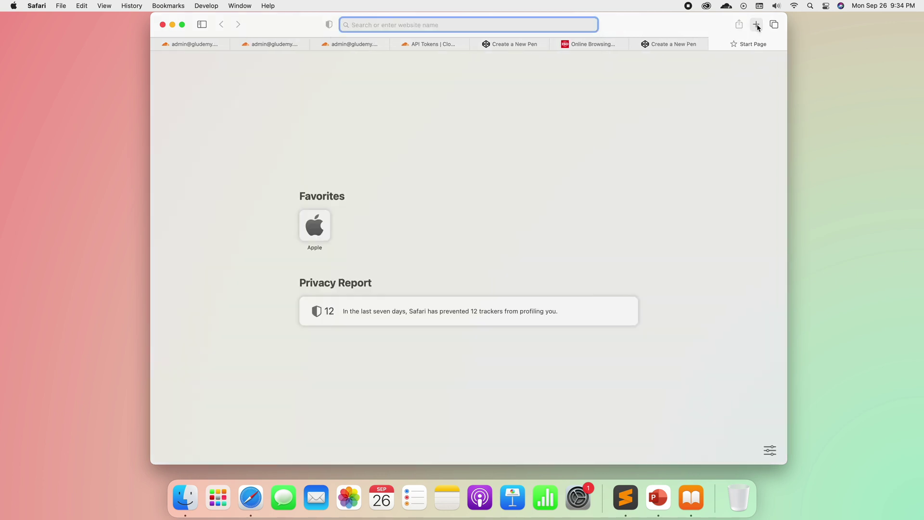
{"action": "type", "text": "glu"}
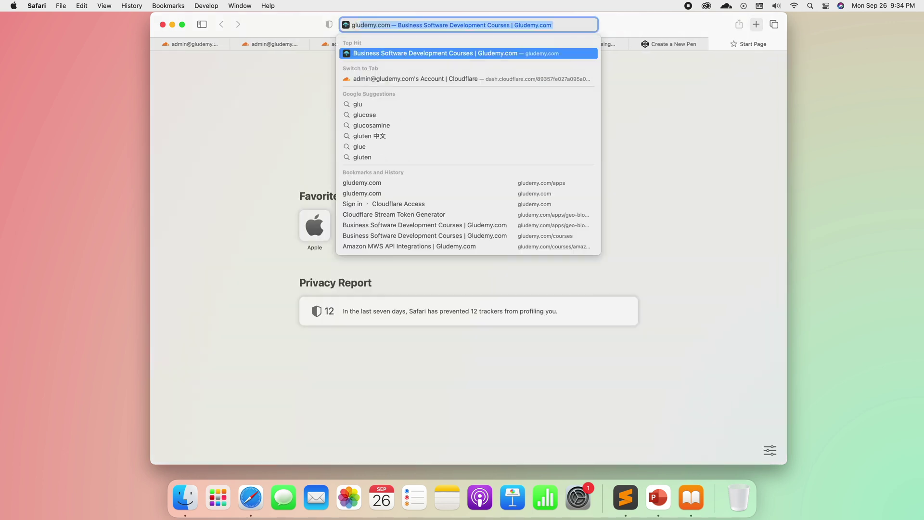
{"action": "type", "text": "demy.com/"}
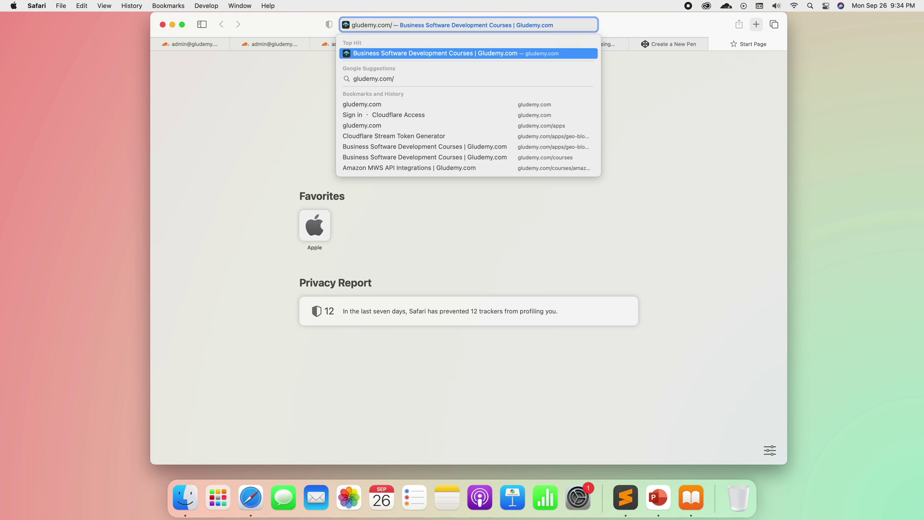
{"action": "key", "text": "Return"}
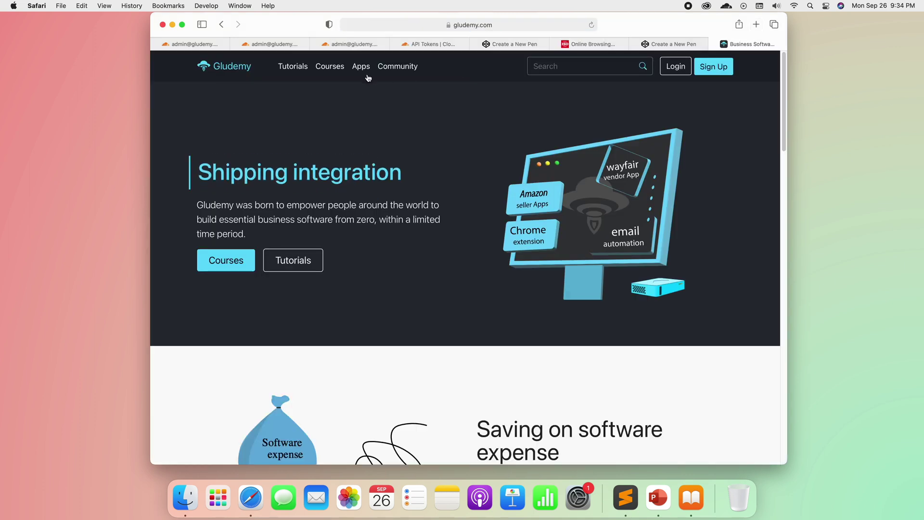
{"action": "left_click", "coordinate": [359, 69]}
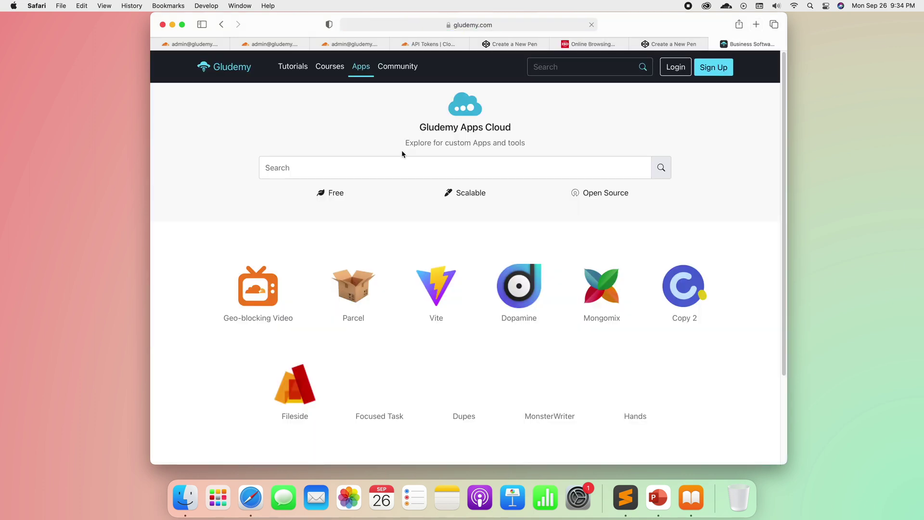
{"action": "left_click", "coordinate": [399, 173]}
{"action": "type", "text": "geo"}
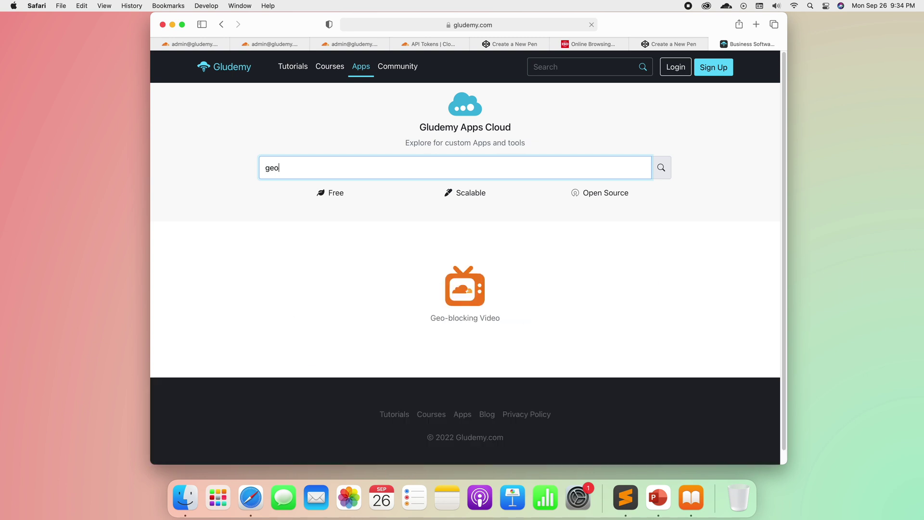
{"action": "left_click", "coordinate": [471, 296]}
{"action": "scroll", "coordinate": [474, 297], "scroll_direction": "down", "scroll_amount": 2}
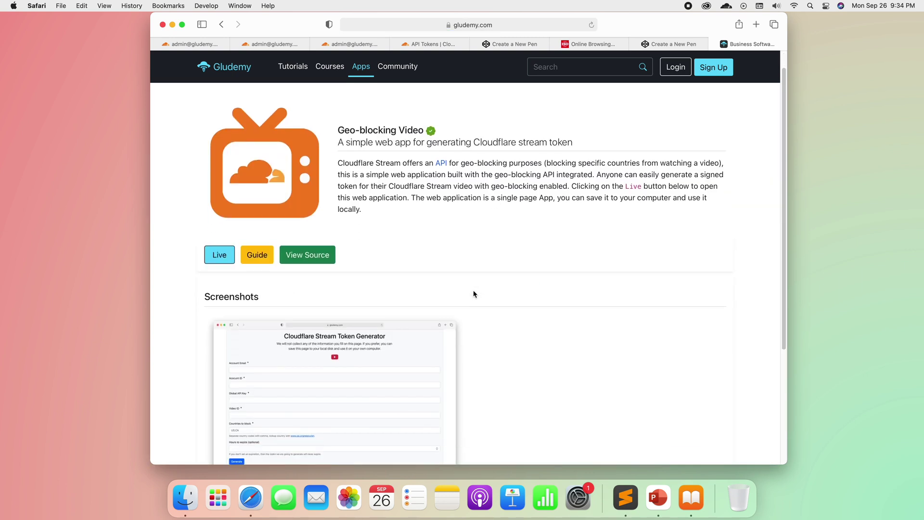
{"action": "left_click", "coordinate": [221, 238]}
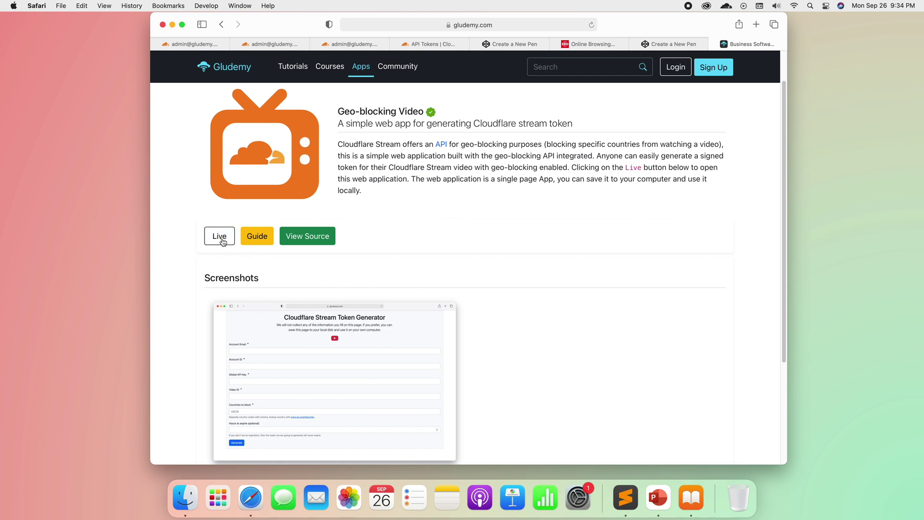
{"action": "left_click", "coordinate": [354, 172]}
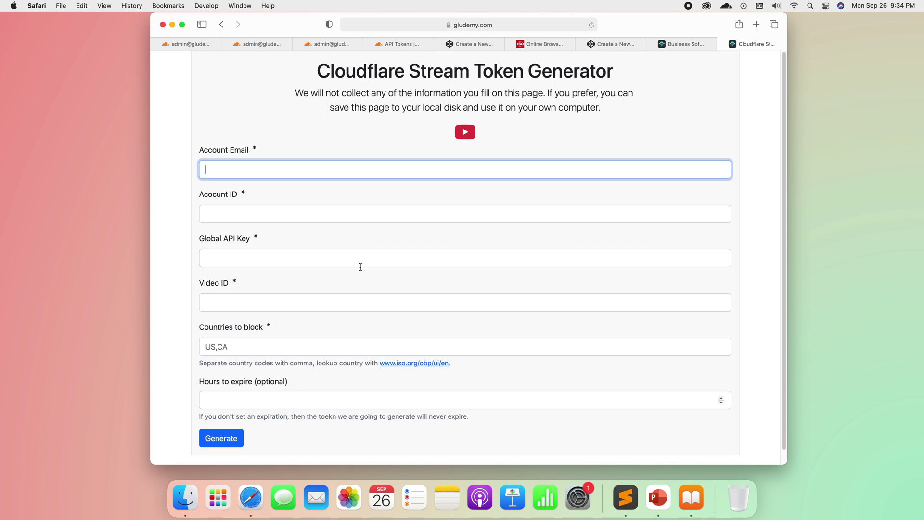
- Save the token generator page to the Desktop as a .webarchive, replacing the old copy, and reopen it
{"action": "left_click", "coordinate": [585, 108]}
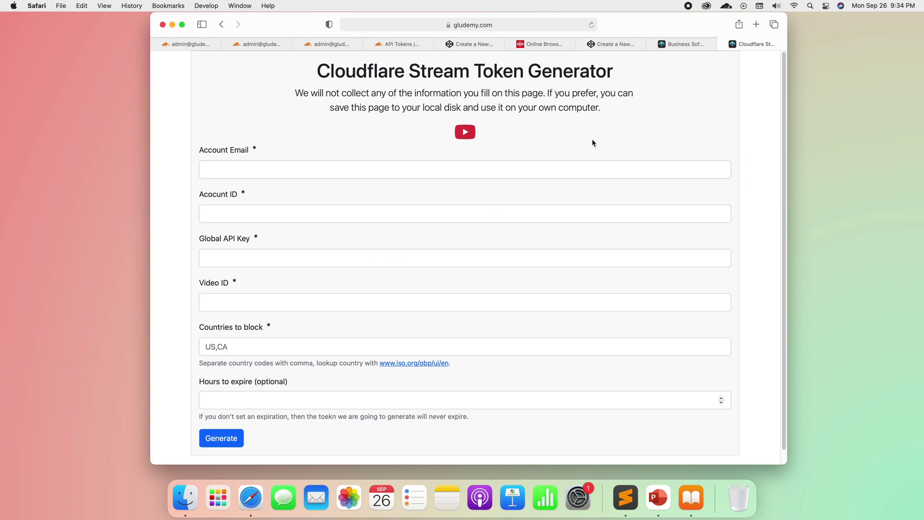
{"action": "right_click", "coordinate": [593, 143]}
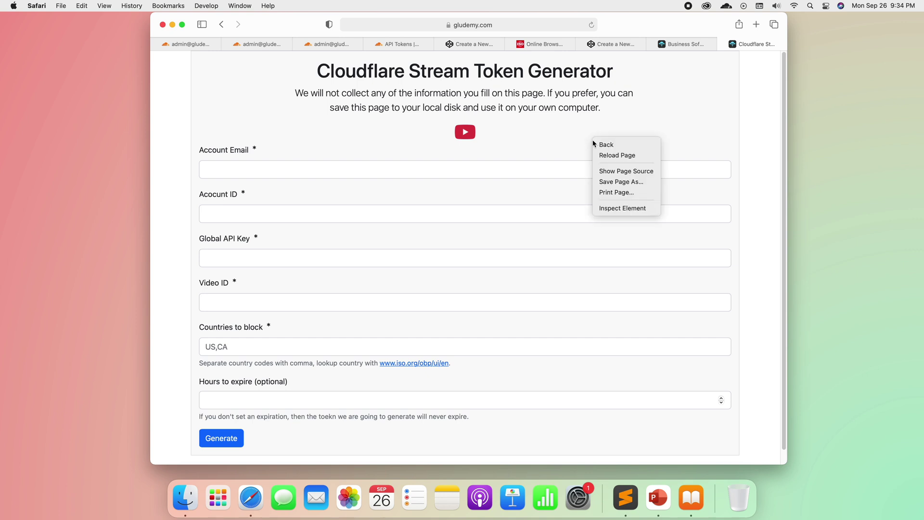
{"action": "left_click", "coordinate": [616, 186]}
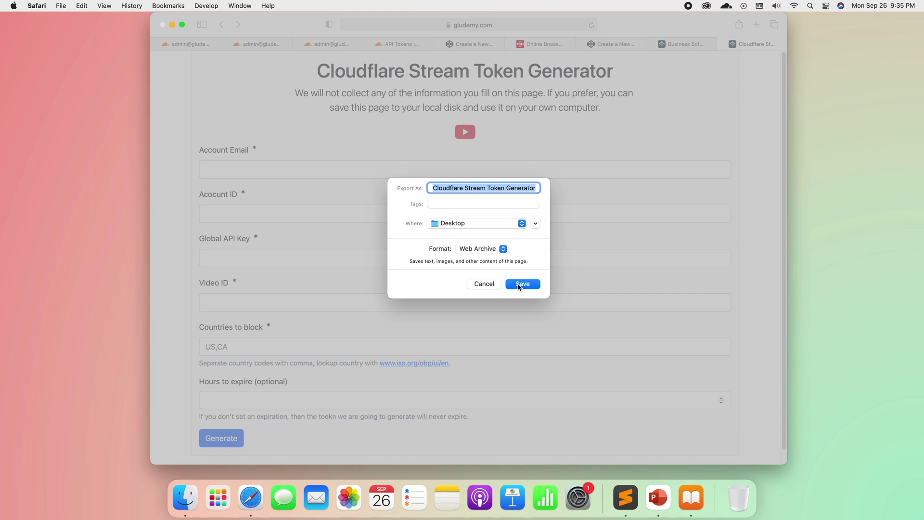
{"action": "left_click", "coordinate": [519, 285]}
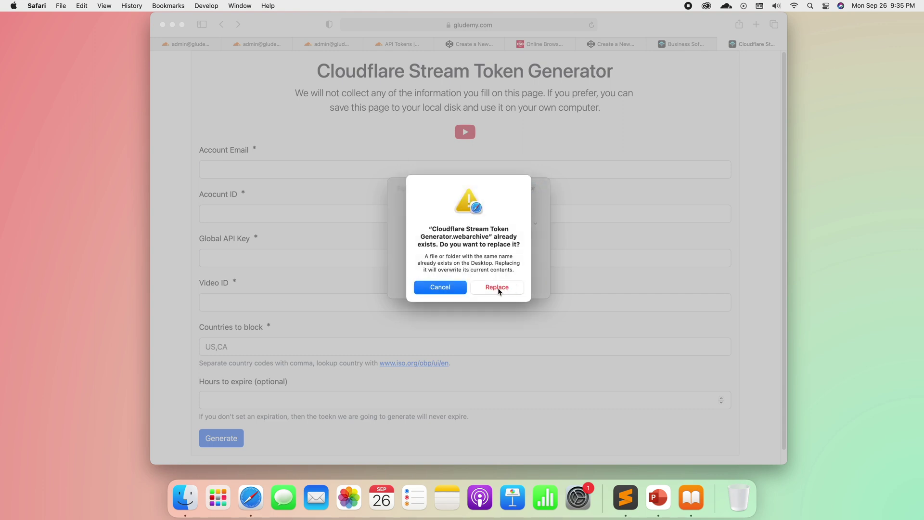
{"action": "left_click", "coordinate": [497, 287]}
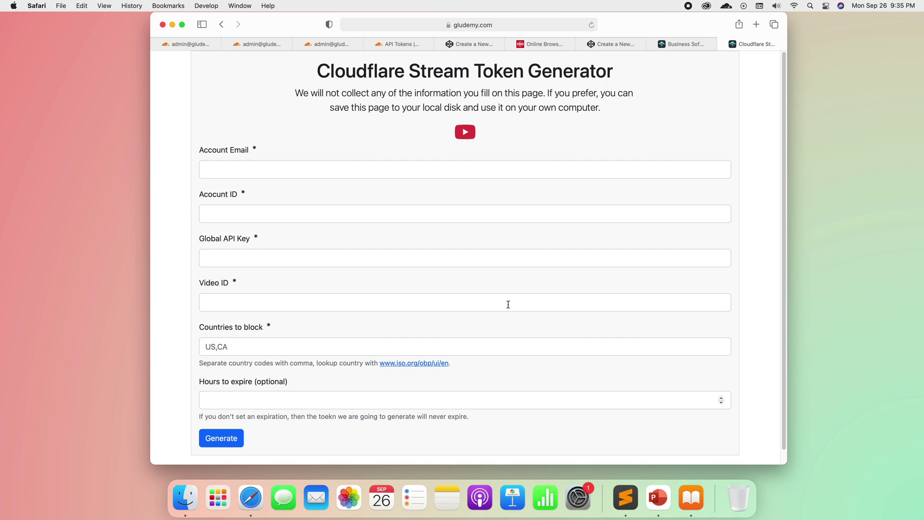
{"action": "left_click", "coordinate": [185, 498]}
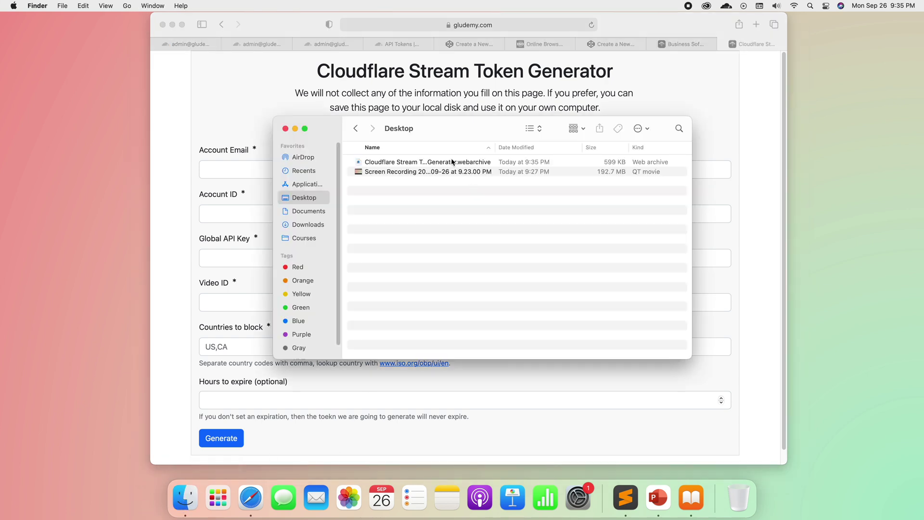
{"action": "double_click", "coordinate": [419, 163]}
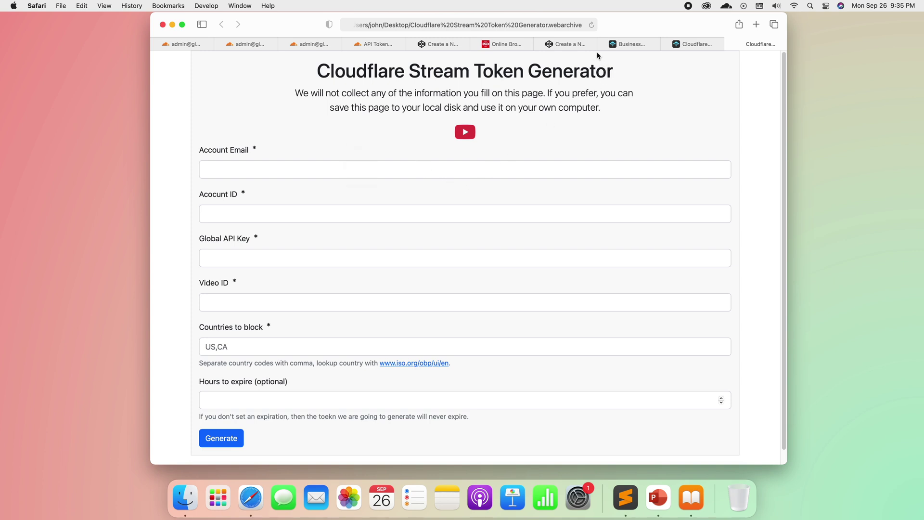
{"action": "left_click", "coordinate": [693, 48]}
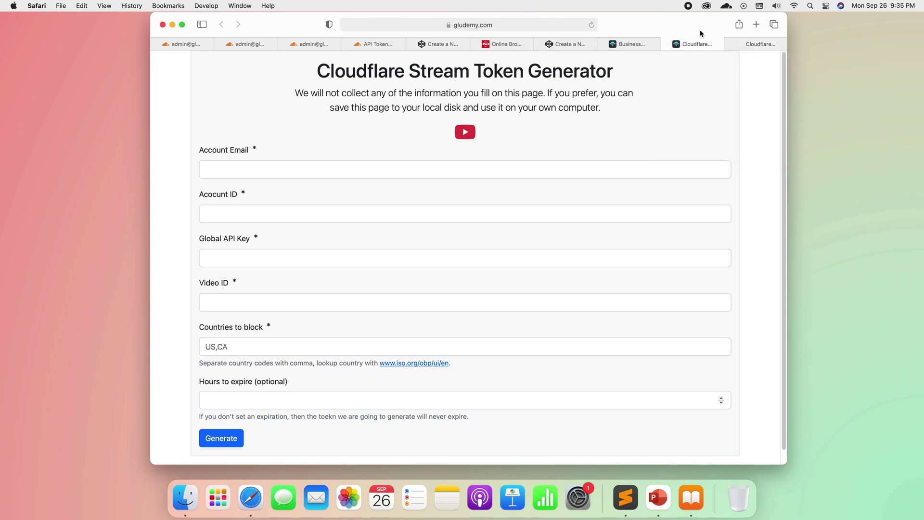
{"action": "left_click", "coordinate": [219, 174]}
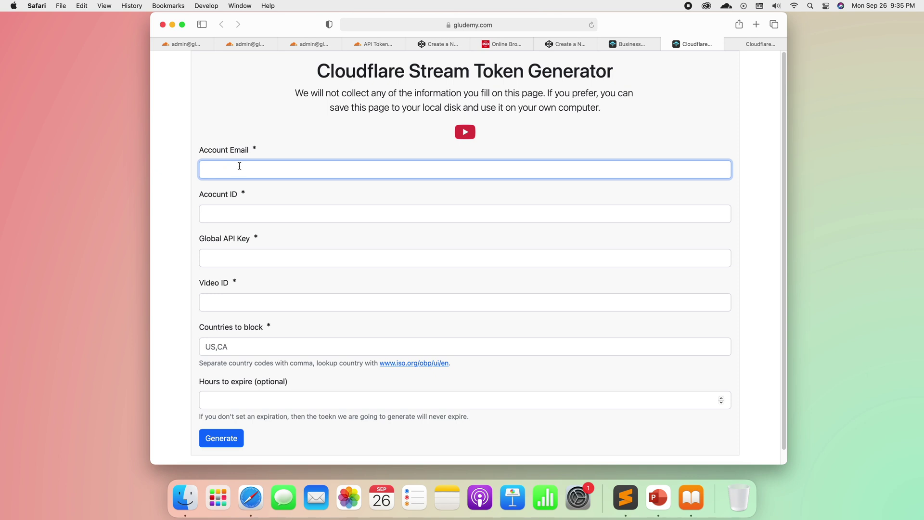
{"action": "left_click", "coordinate": [186, 44]}
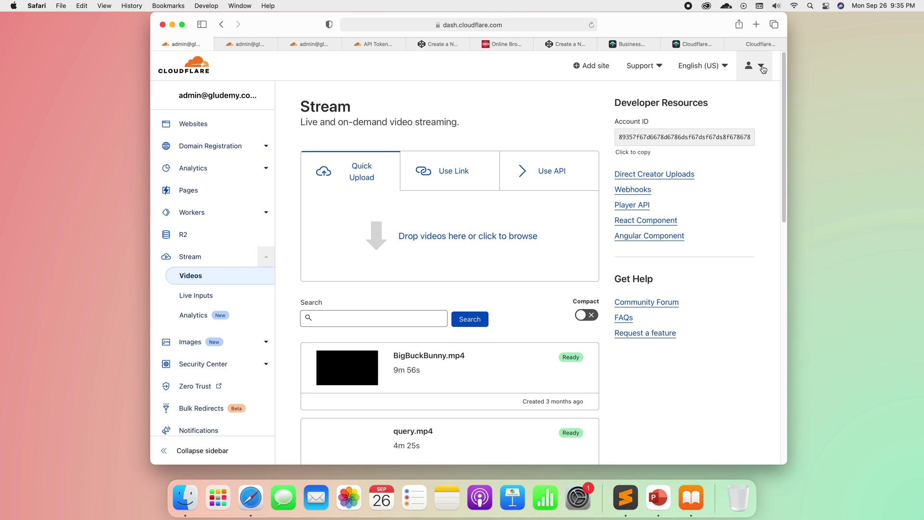
{"action": "left_click", "coordinate": [683, 46]}
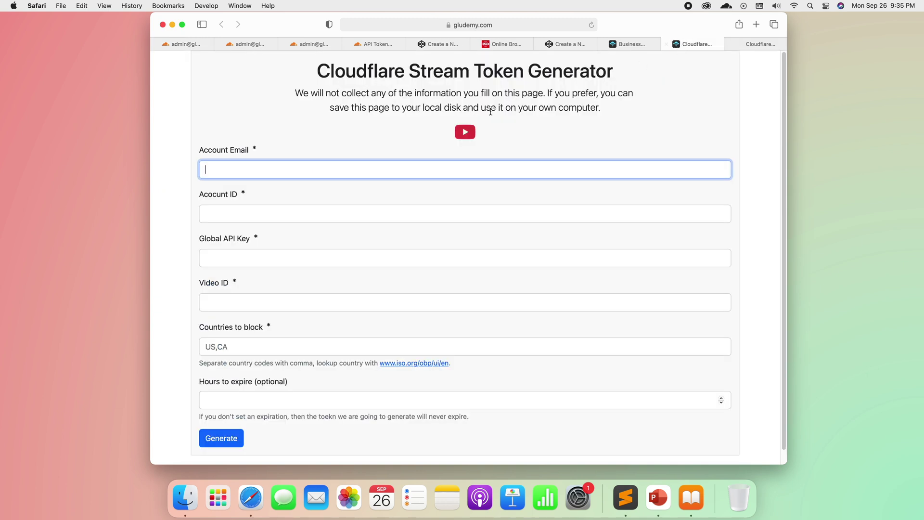
{"action": "left_click", "coordinate": [240, 215]}
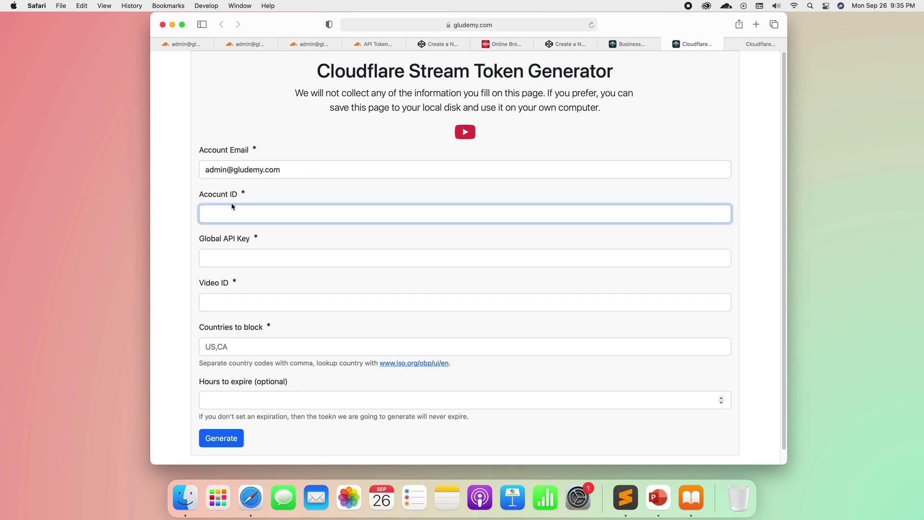
- Copy the Account ID from the Cloudflare Stream dashboard and paste it into the Account ID field
{"action": "left_click", "coordinate": [188, 45]}
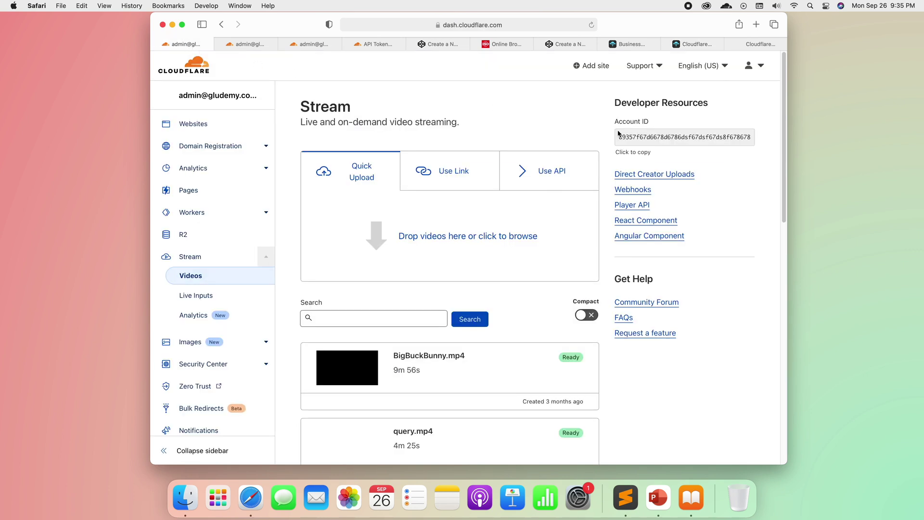
{"action": "left_click", "coordinate": [651, 138]}
{"action": "right_click", "coordinate": [651, 138]}
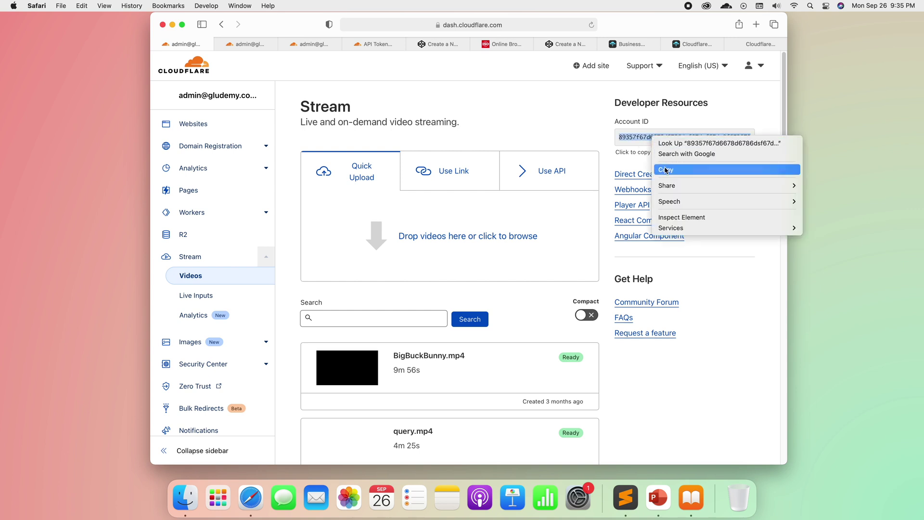
{"action": "left_click", "coordinate": [688, 169]}
{"action": "left_click", "coordinate": [691, 44]}
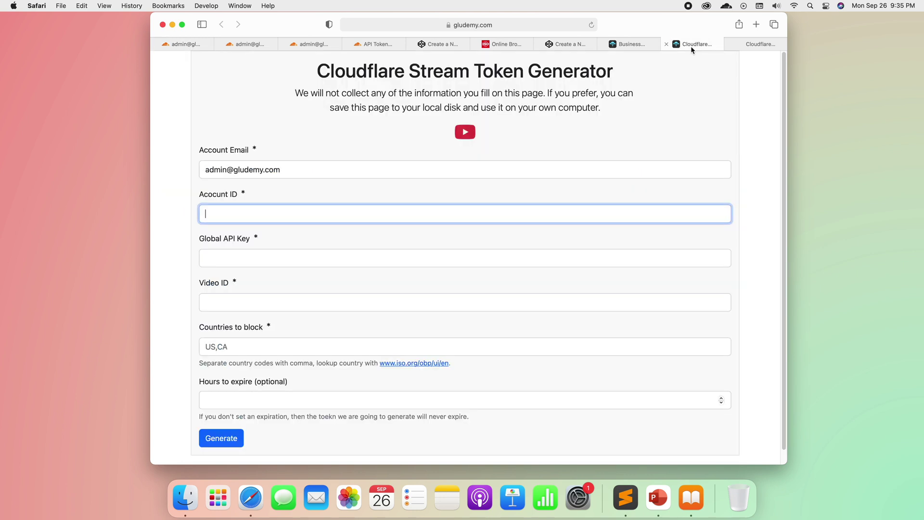
{"action": "key", "text": "super+v"}
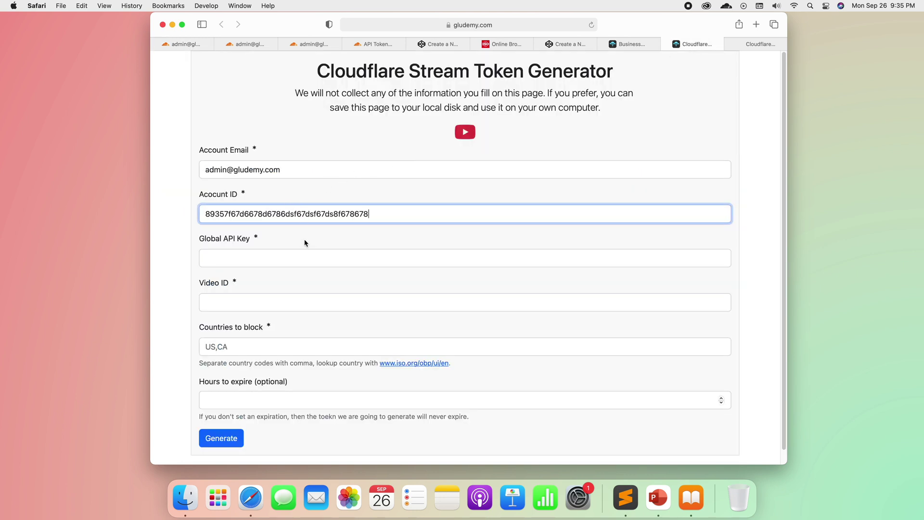
{"action": "left_click", "coordinate": [298, 261]}
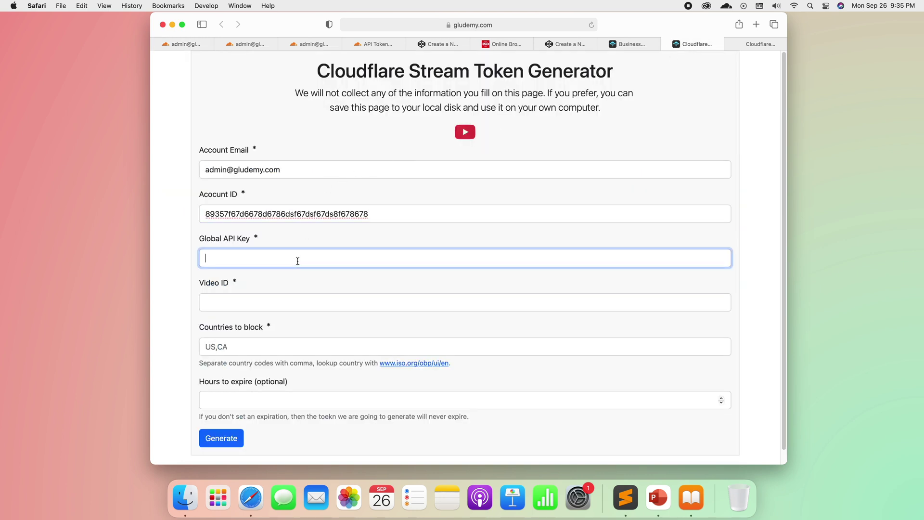
{"action": "left_click", "coordinate": [253, 49]}
- On the API Tokens page, request View for the Global API Key and pass the human check
{"action": "left_click", "coordinate": [368, 47]}
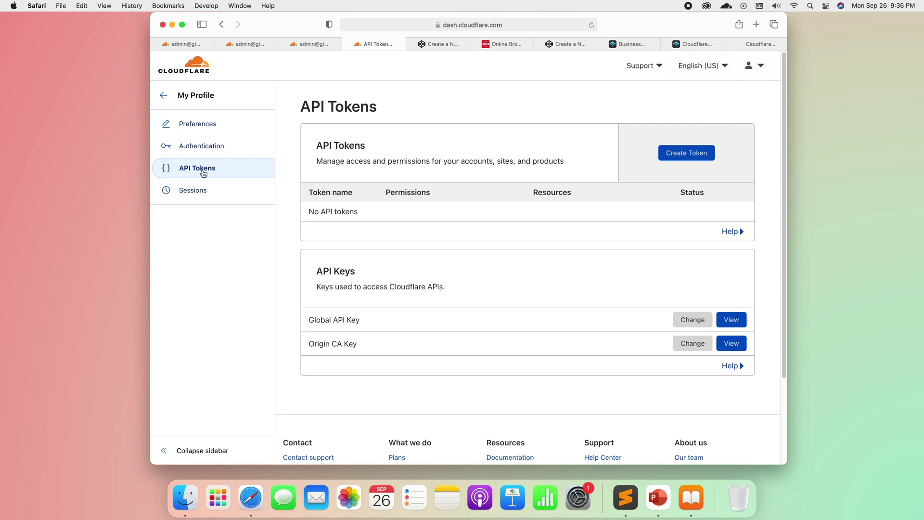
{"action": "left_click_drag", "start_coordinate": [314, 321], "coordinate": [366, 321]}
{"action": "left_click", "coordinate": [406, 324]}
{"action": "left_click", "coordinate": [734, 322]}
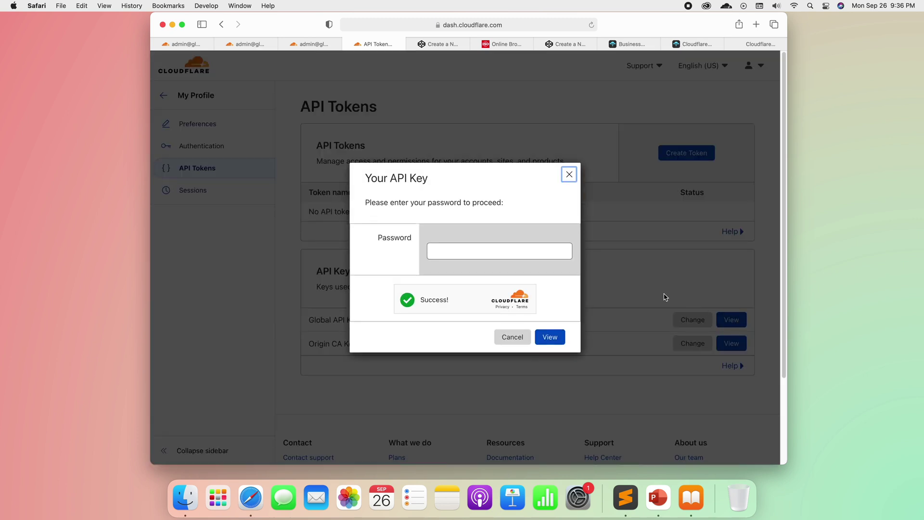
{"action": "left_click", "coordinate": [501, 251]}
- Enter 'xxxxxxx' as a placeholder Global API Key
{"action": "left_click", "coordinate": [699, 48]}
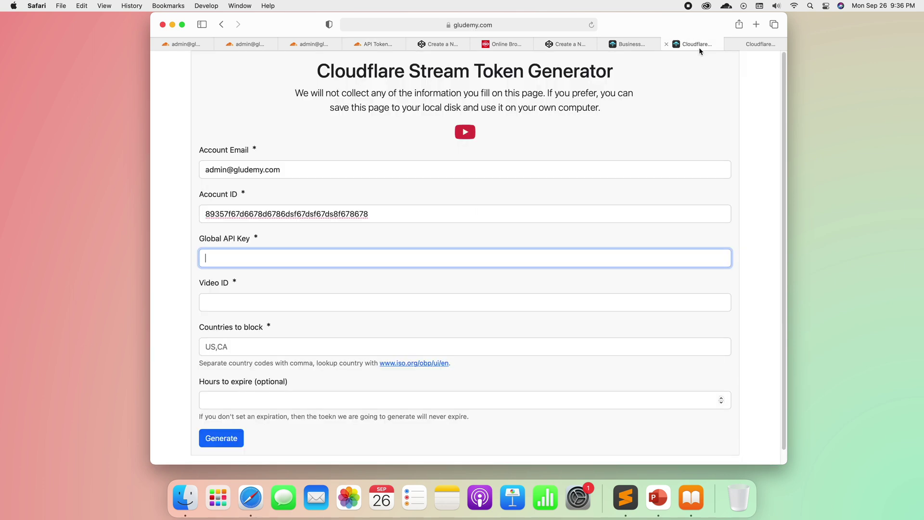
{"action": "type", "text": "xxxxxxx"}
{"action": "left_click", "coordinate": [179, 295]}
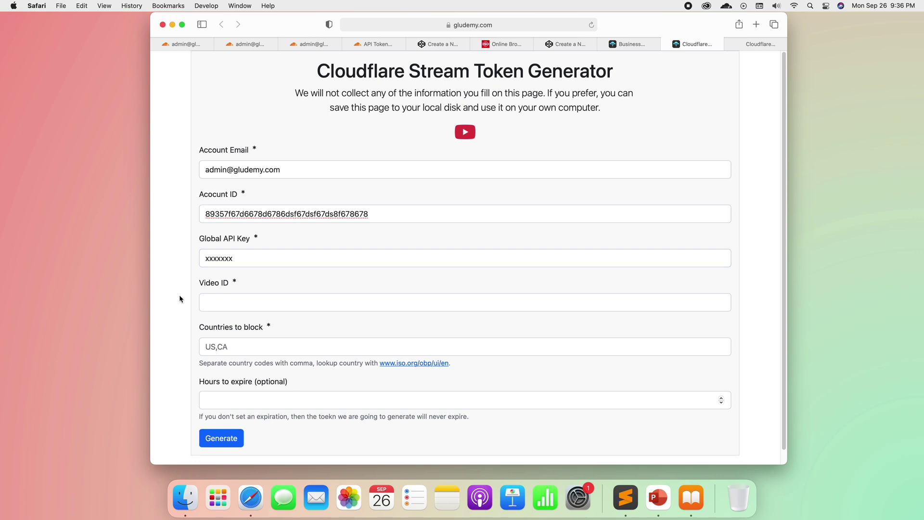
- Paste BigBuckBunny.mp4's Video ID into the form and open the iso.org country-code link in a new tab
{"action": "left_click", "coordinate": [239, 45]}
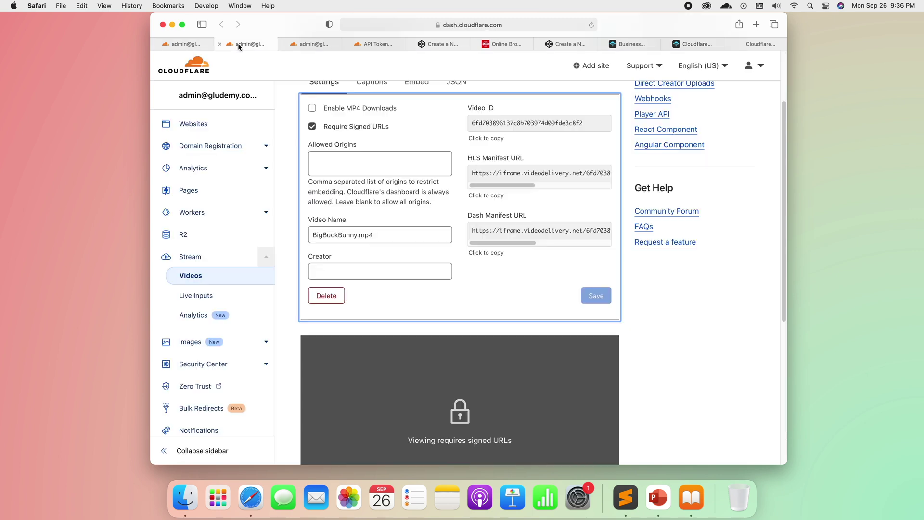
{"action": "scroll", "coordinate": [505, 240], "scroll_direction": "up", "scroll_amount": 1}
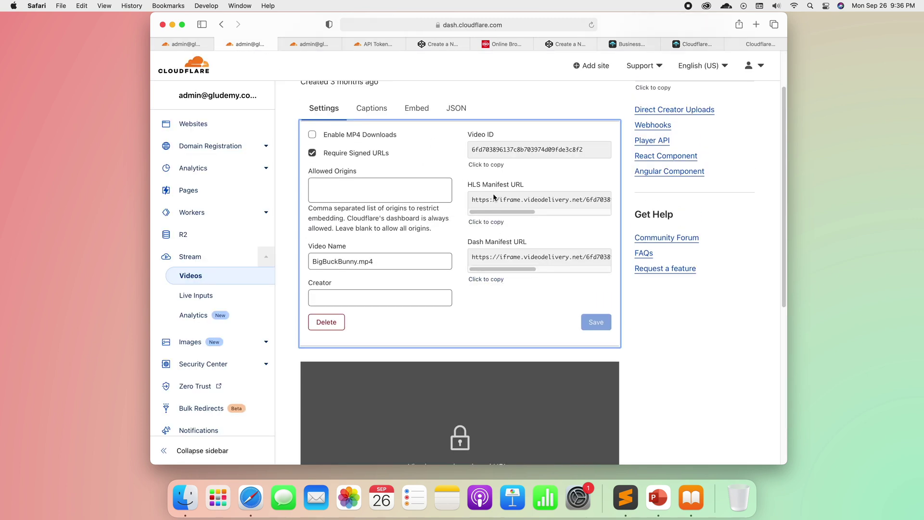
{"action": "left_click", "coordinate": [487, 165]}
{"action": "left_click", "coordinate": [685, 44]}
{"action": "left_click", "coordinate": [228, 299]}
{"action": "key", "text": "super+v"}
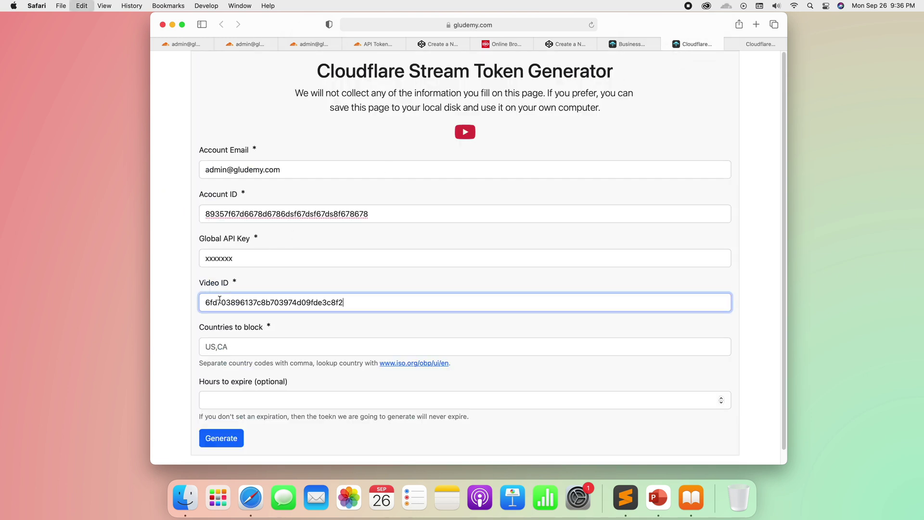
{"action": "left_click", "coordinate": [246, 349]}
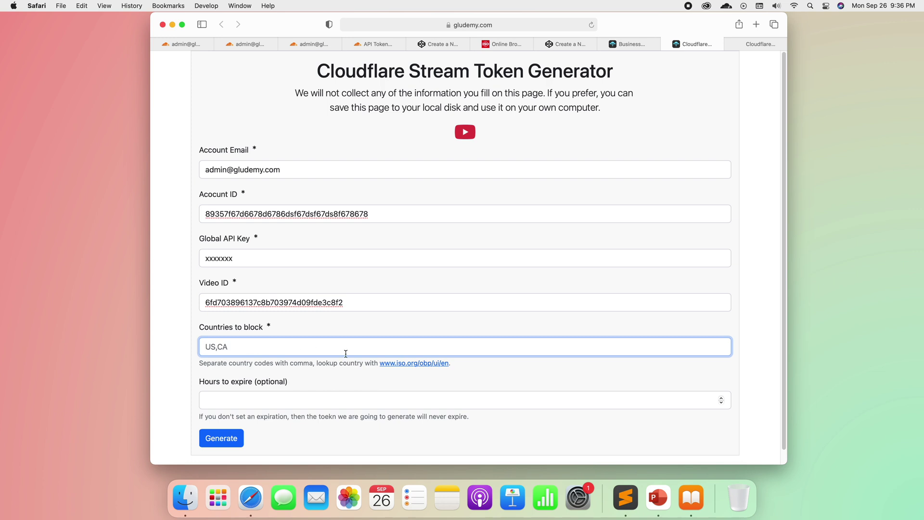
{"action": "right_click", "coordinate": [422, 363]}
{"action": "left_click", "coordinate": [444, 353]}
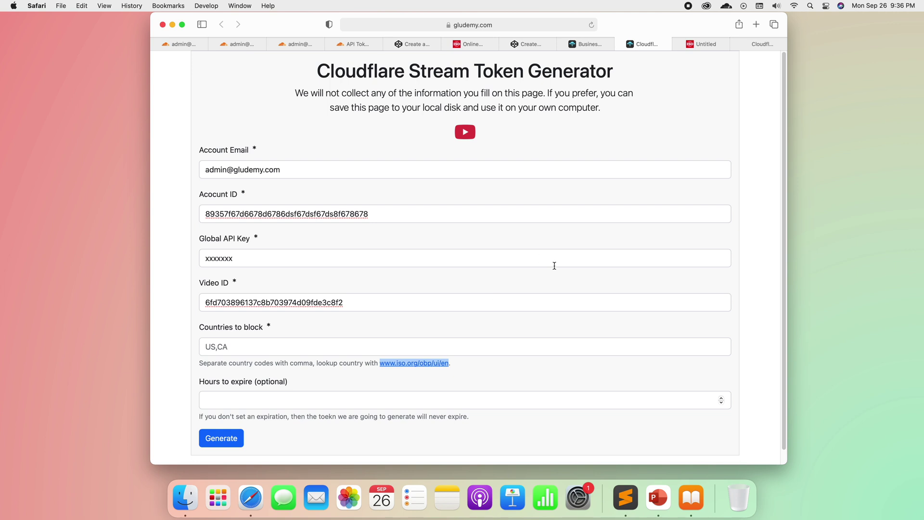
- Search the ISO platform's country codes for 'usa' to confirm its Alpha-2 code is US
{"action": "left_click", "coordinate": [711, 44]}
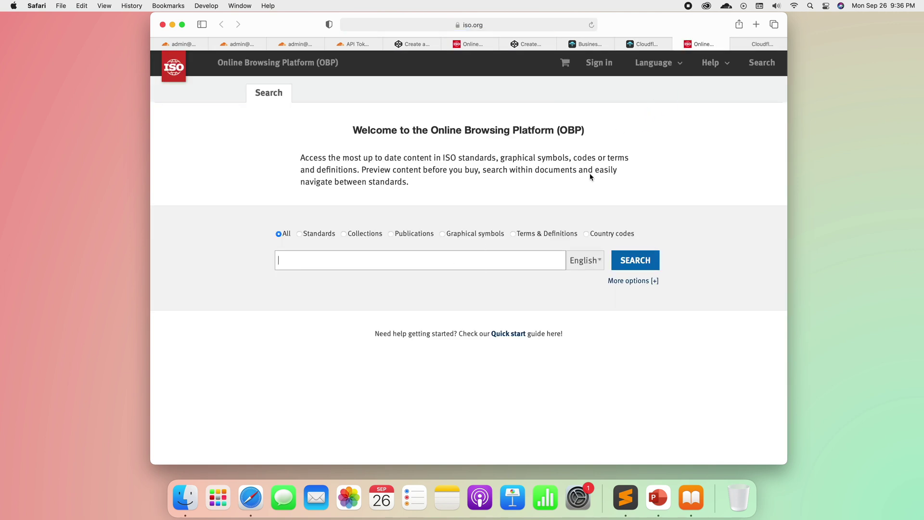
{"action": "left_click", "coordinate": [586, 234]}
{"action": "left_click", "coordinate": [479, 256]}
{"action": "type", "text": "usa"}
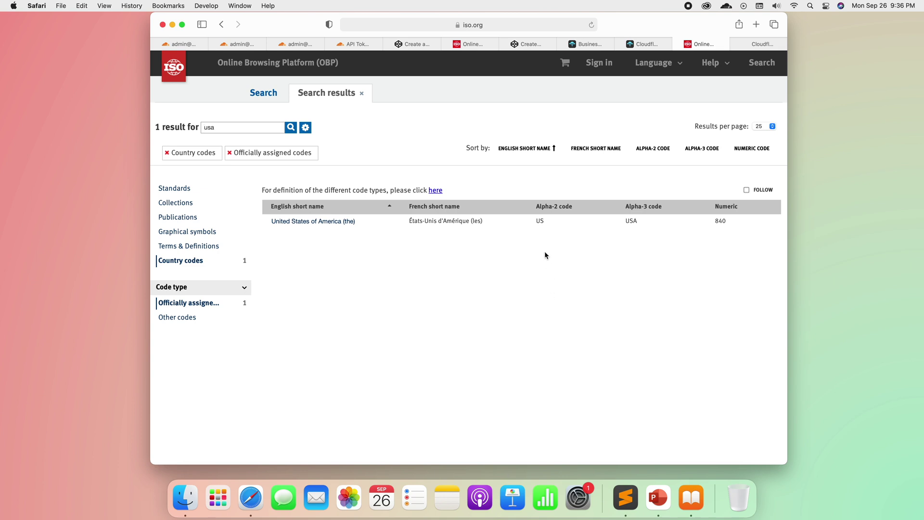
{"action": "triple_click", "coordinate": [539, 221]}
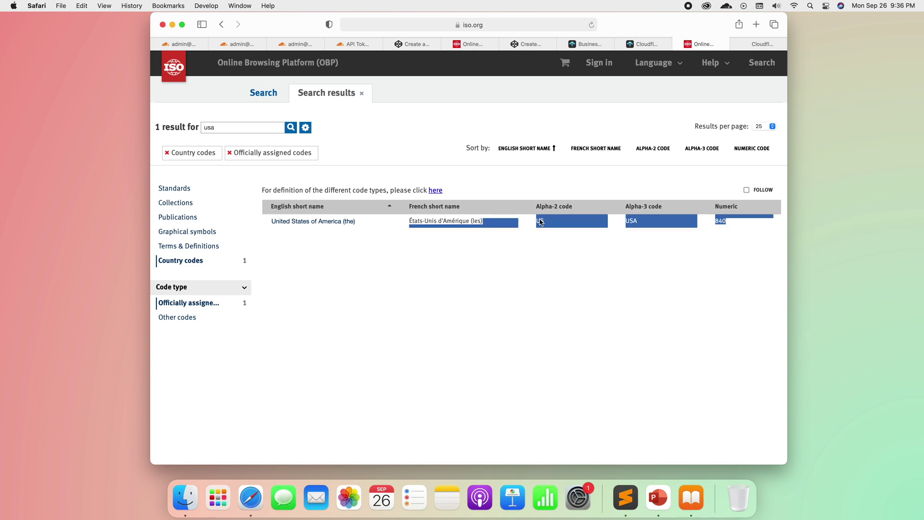
{"action": "left_click", "coordinate": [647, 47]}
{"action": "left_click", "coordinate": [257, 401]}
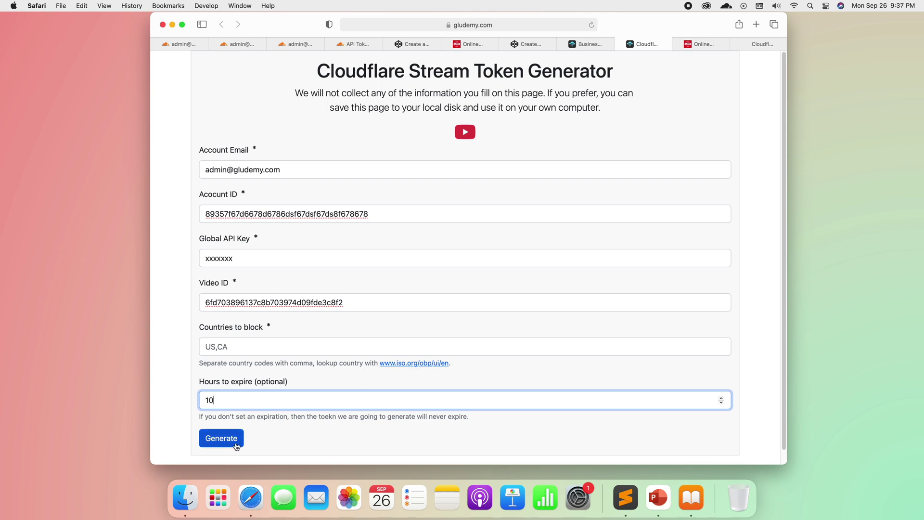
- Generate the signed geo-blocked token with a 10-hour expiry
{"action": "left_click", "coordinate": [269, 427]}
{"action": "scroll", "coordinate": [267, 424], "scroll_direction": "down", "scroll_amount": 1}
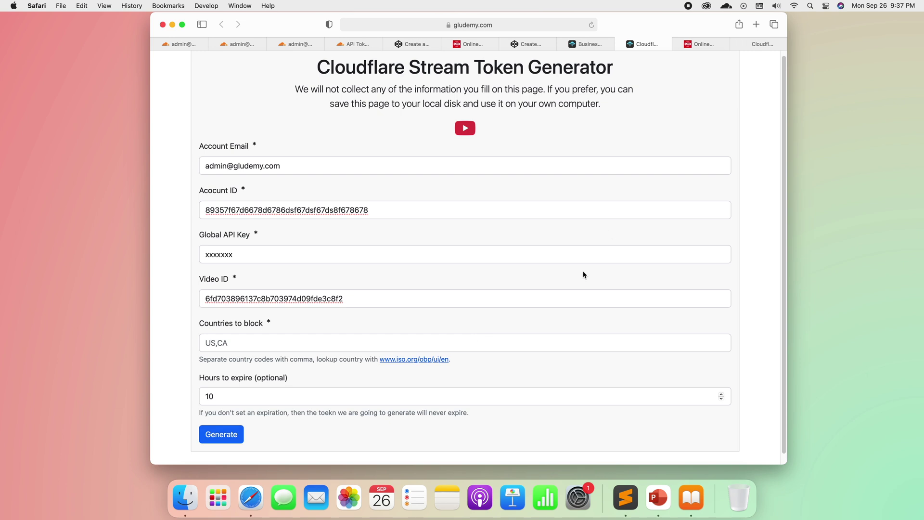
{"action": "left_click", "coordinate": [528, 44]}
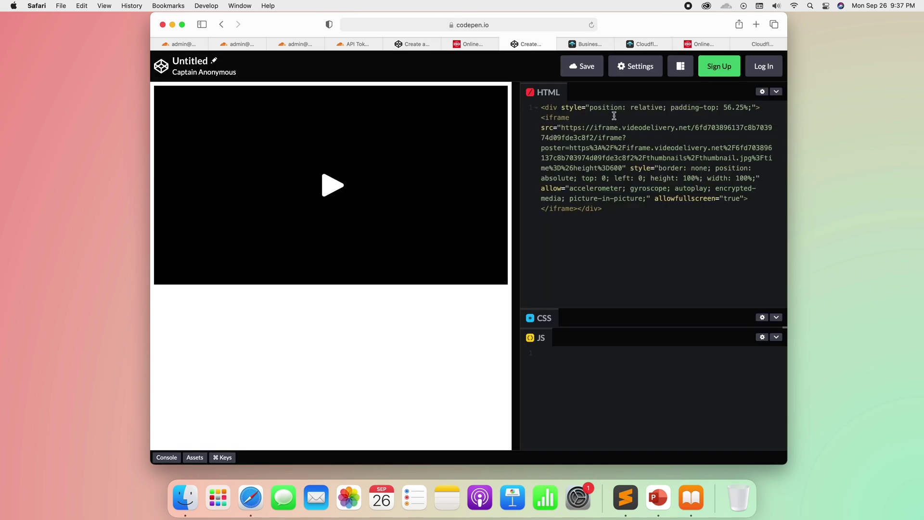
- Replace the video ID in the iframe src with 'replace with signed code here'
{"action": "double_click", "coordinate": [711, 129]}
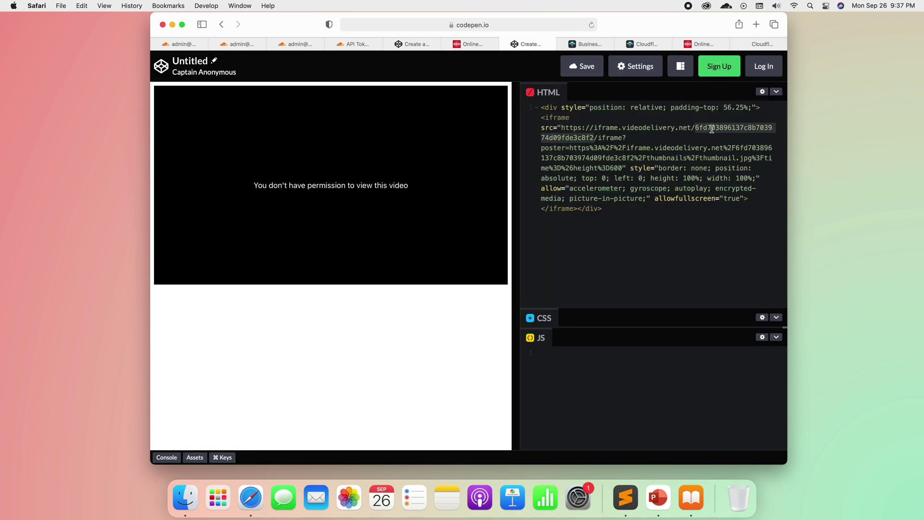
{"action": "type", "text": "xxxxxxxx"}
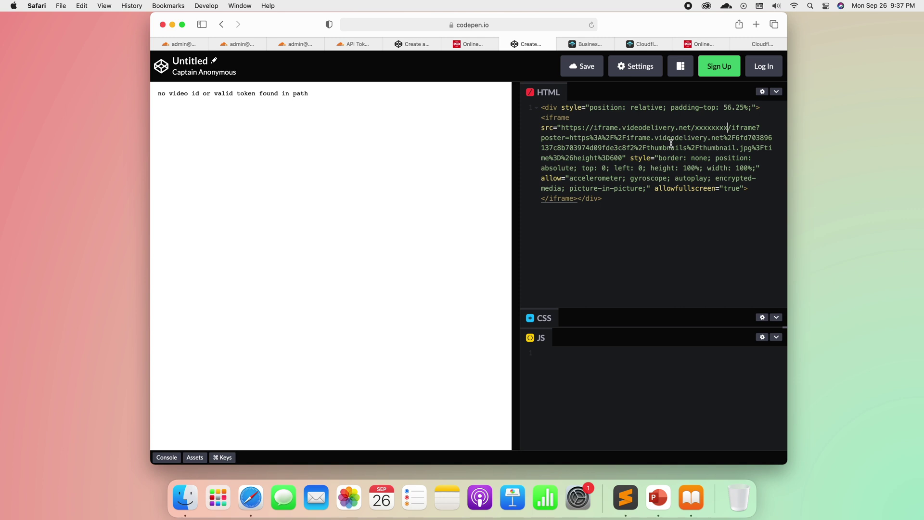
{"action": "key", "text": "BackSpace"}
{"action": "key", "text": "BackSpace"}
{"action": "key", "text": "BackSpace"}
{"action": "key", "text": "BackSpace"}
{"action": "key", "text": "BackSpace"}
{"action": "key", "text": "BackSpace"}
{"action": "key", "text": "BackSpace"}
{"action": "key", "text": "BackSpace"}
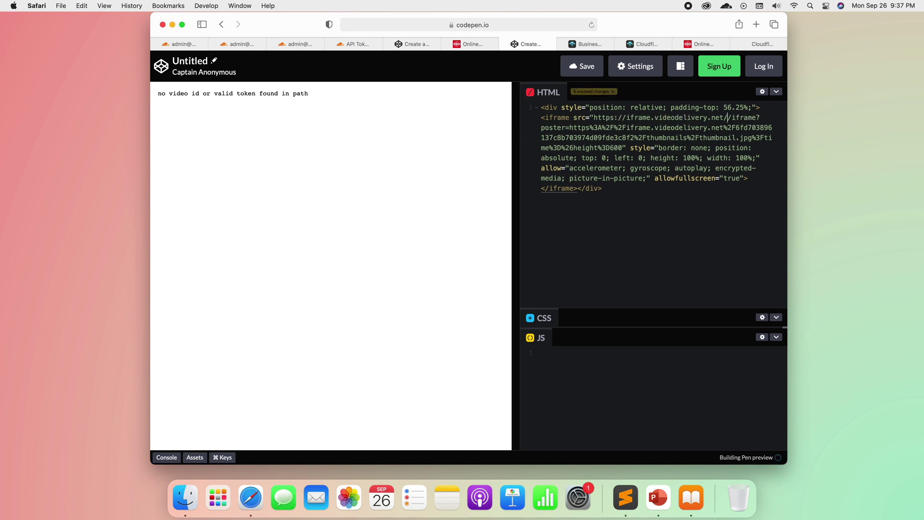
{"action": "type", "text": "replace with "}
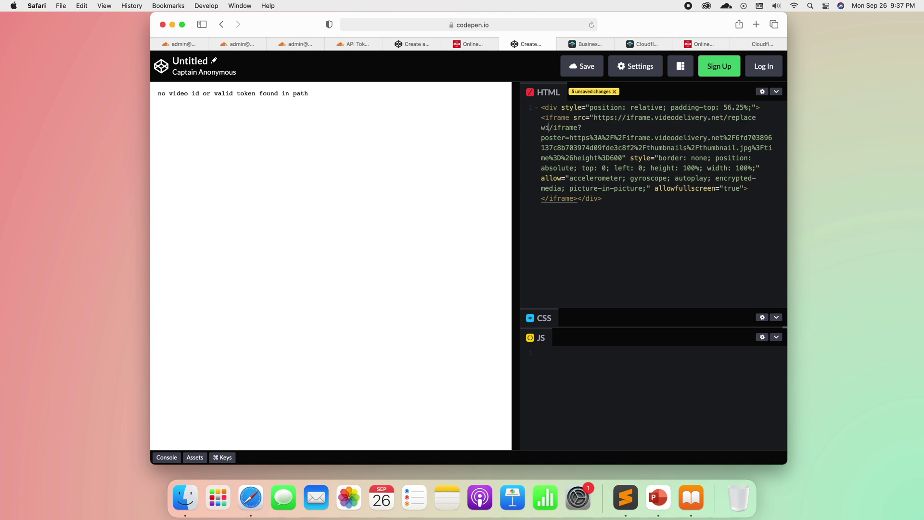
{"action": "type", "text": "signed code here"}
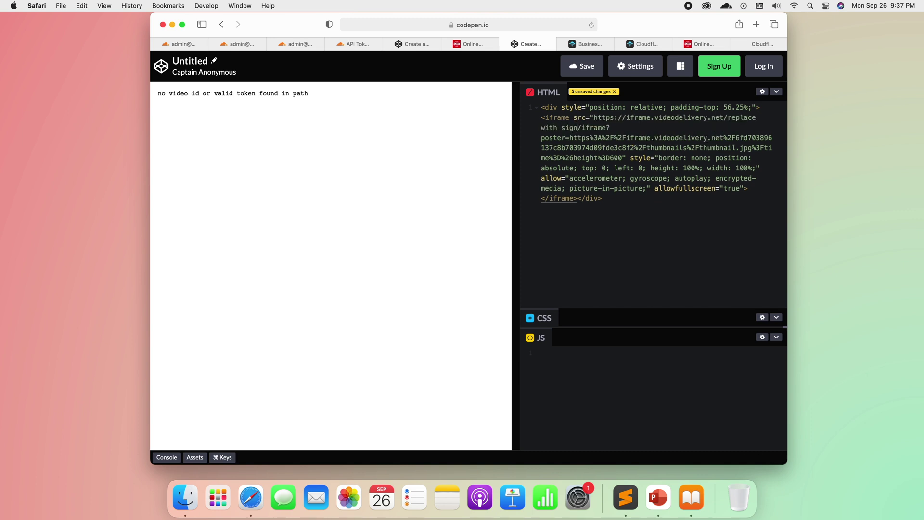